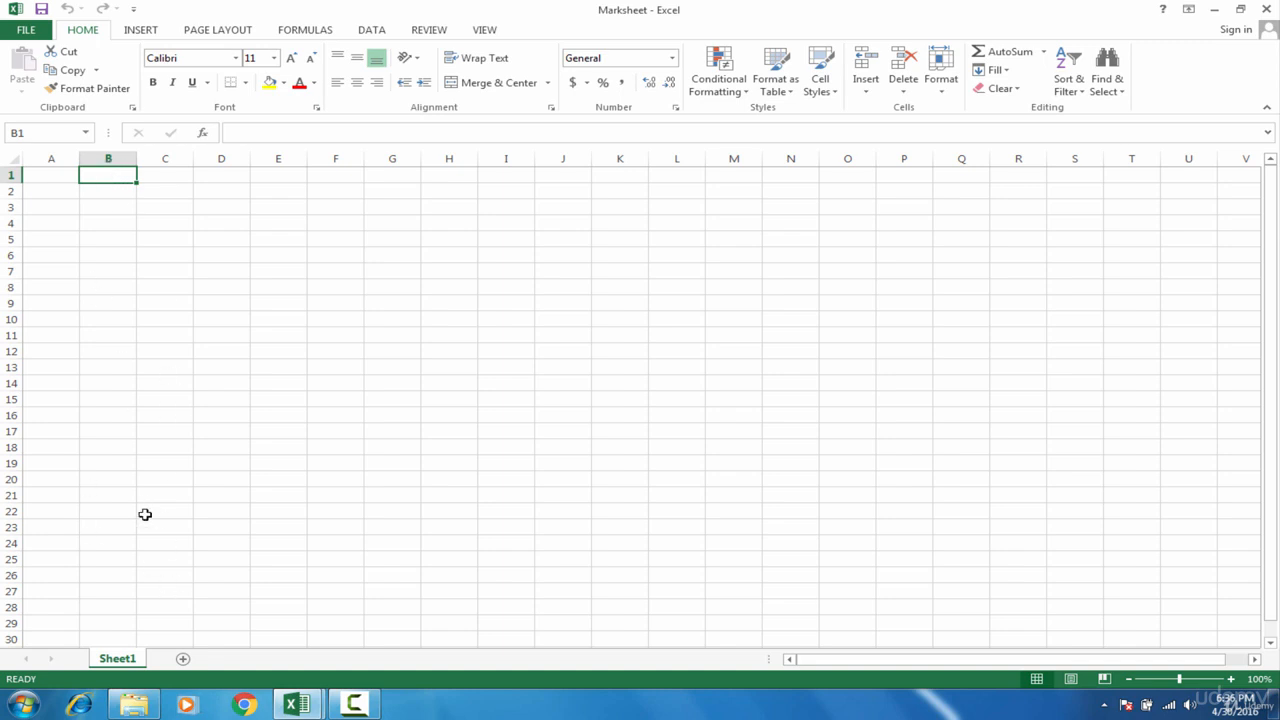
Step: Add a new worksheet to the workbook and name it Marksheet
click(183, 659)
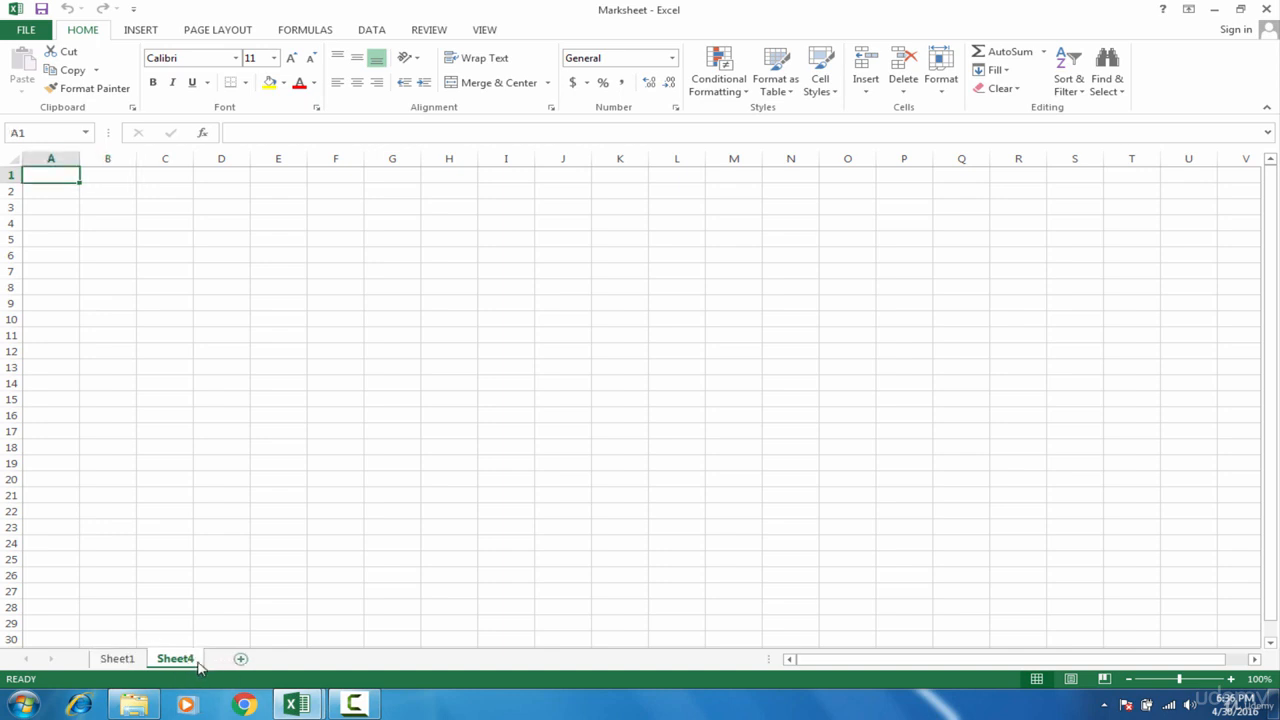
double_click(198, 661)
text(Ma)
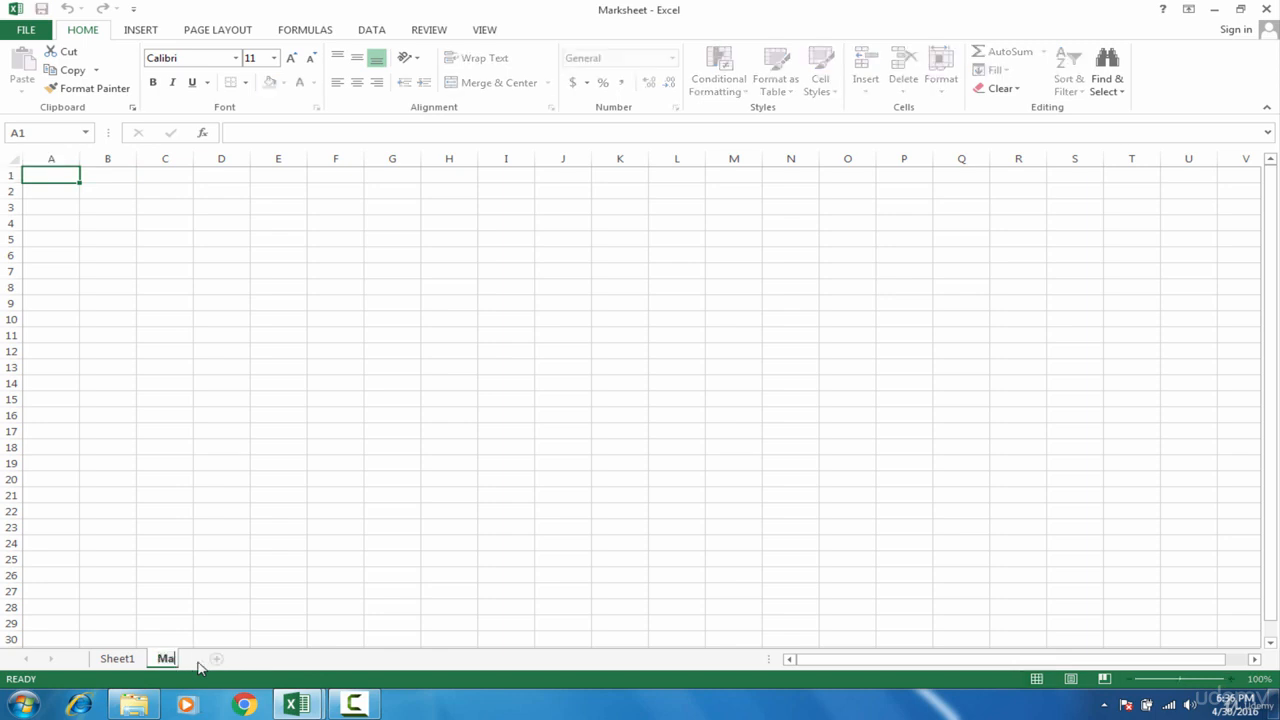
text(rksheet)
key(Return)
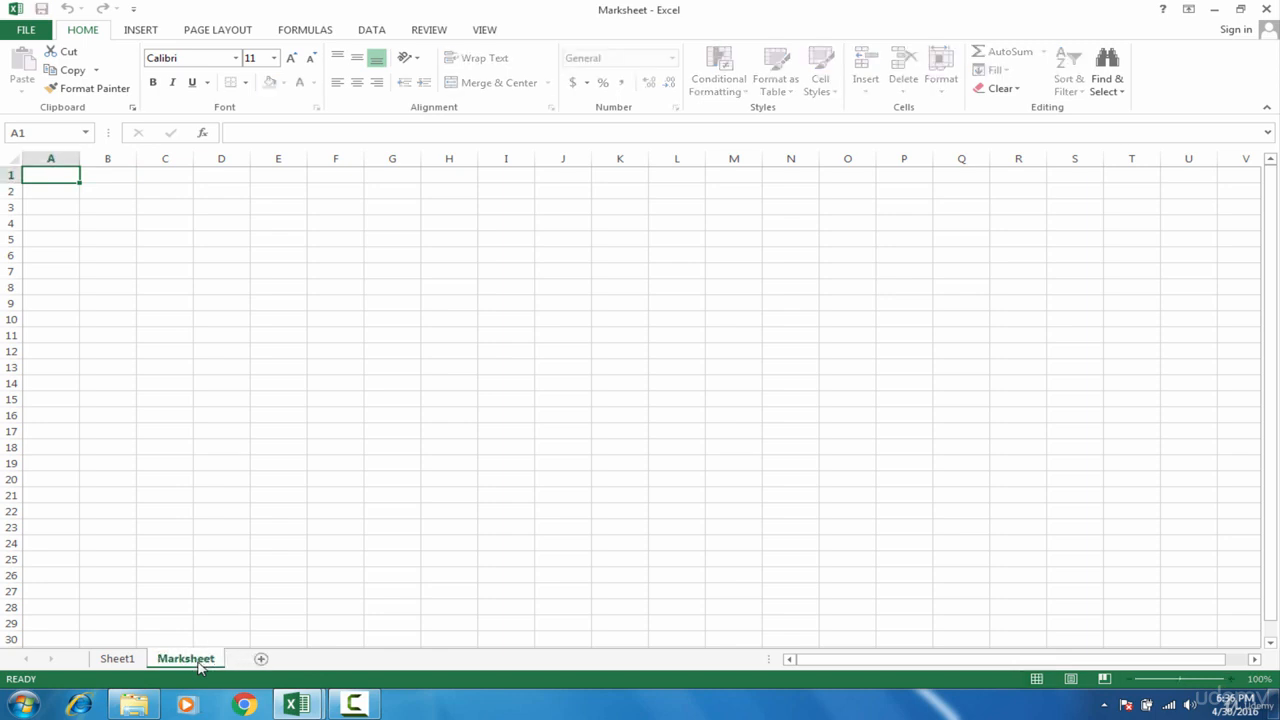
Step: Enter the label Student 1 in cell A2 of the Marksheet sheet
click(110, 178)
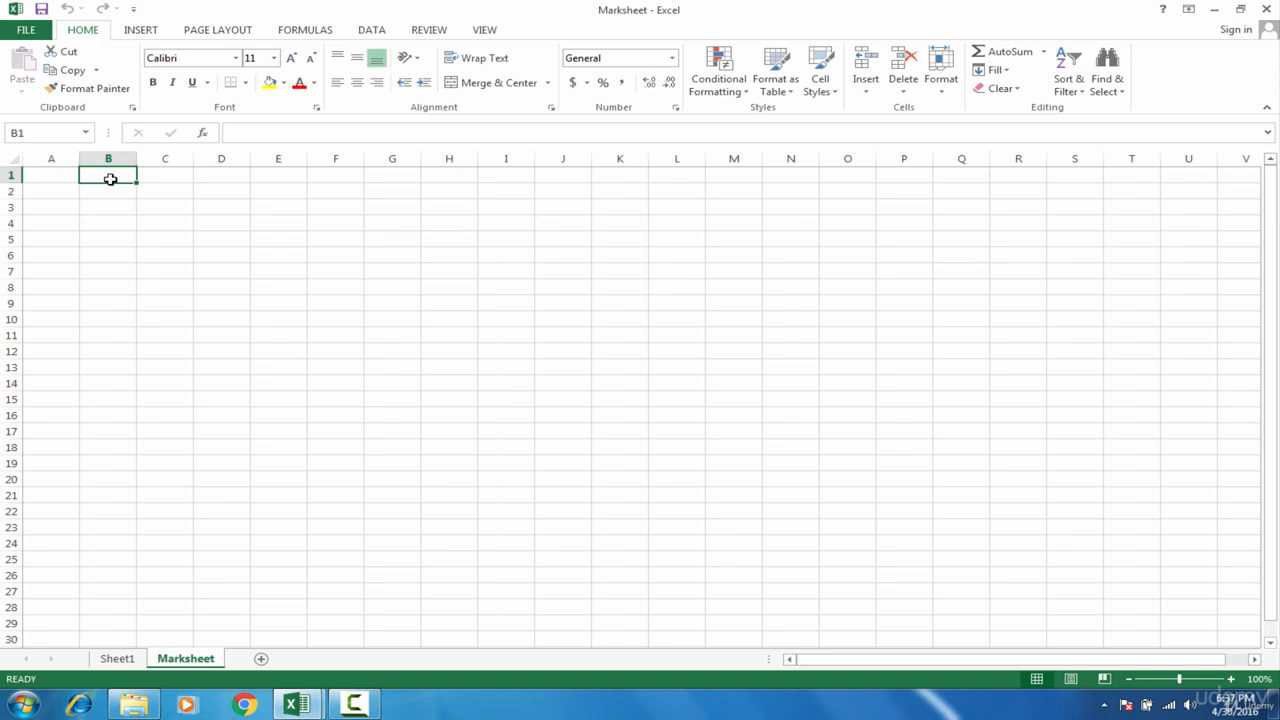
click(63, 191)
text(S)
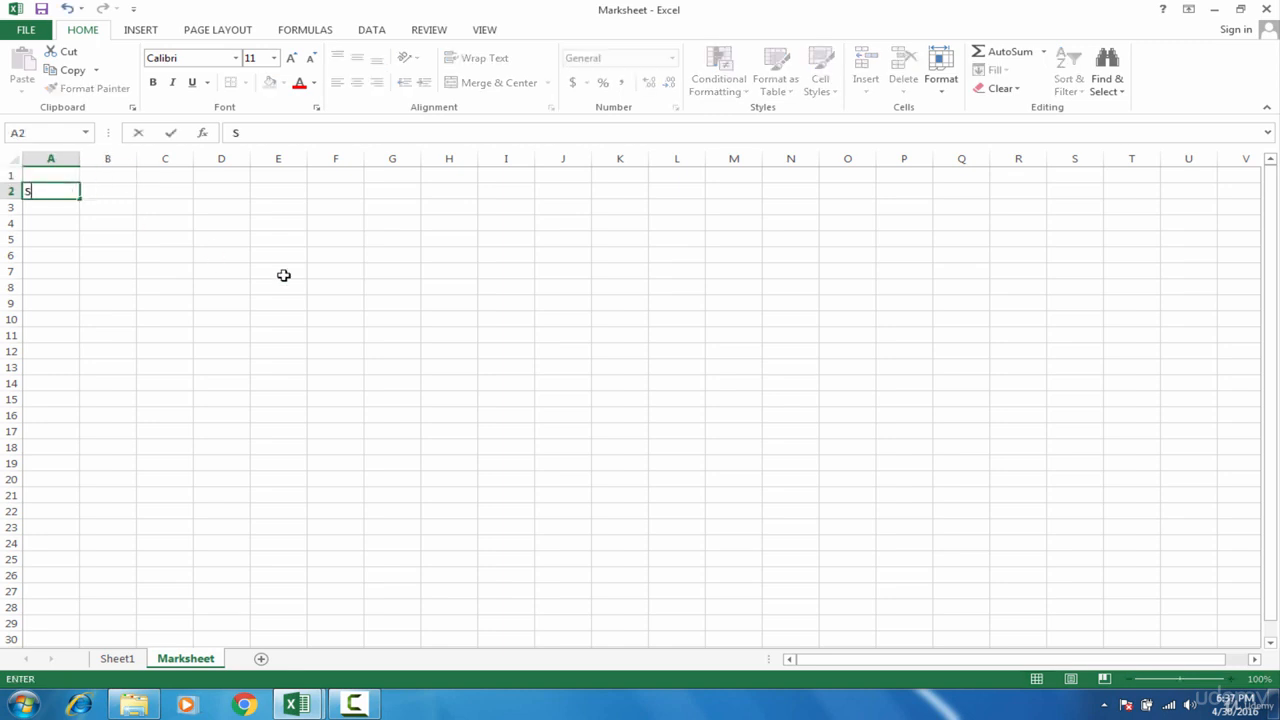
text(tudent 1)
key(Return)
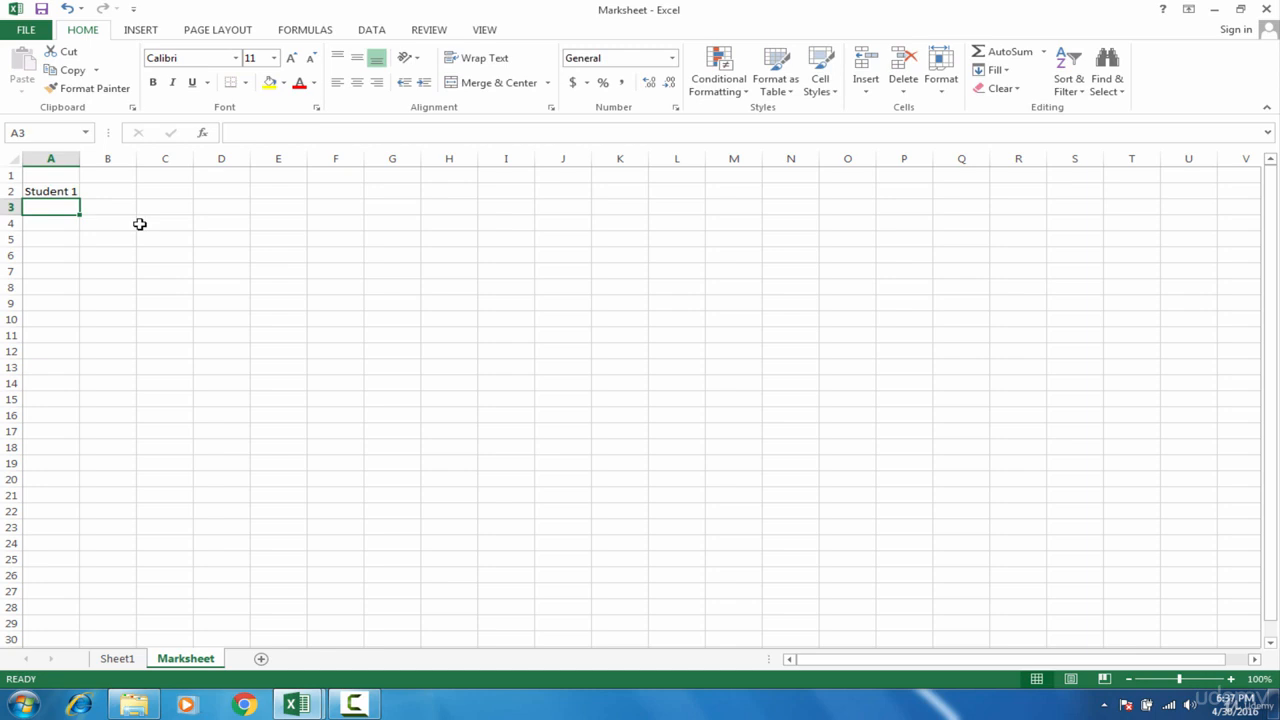
Step: Extend the Student 1 label down column A as a series through Student 50 in cell A51
click(68, 190)
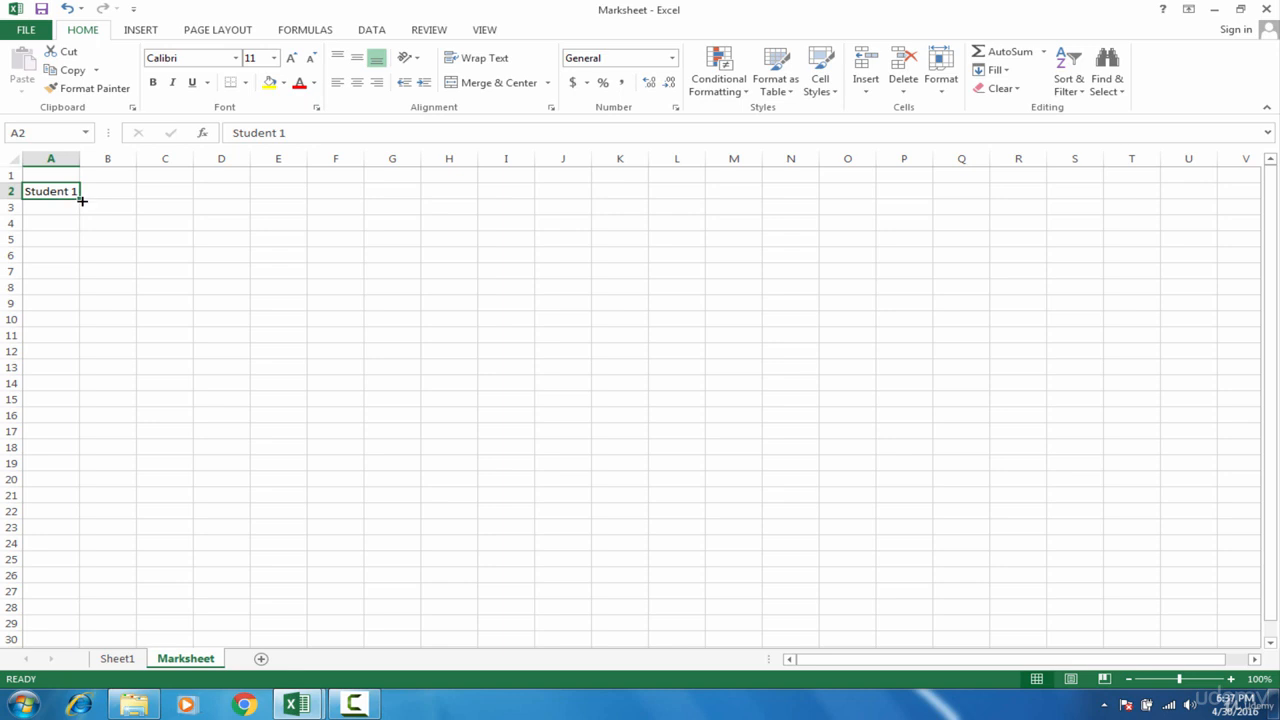
drag(82, 201, 82, 321)
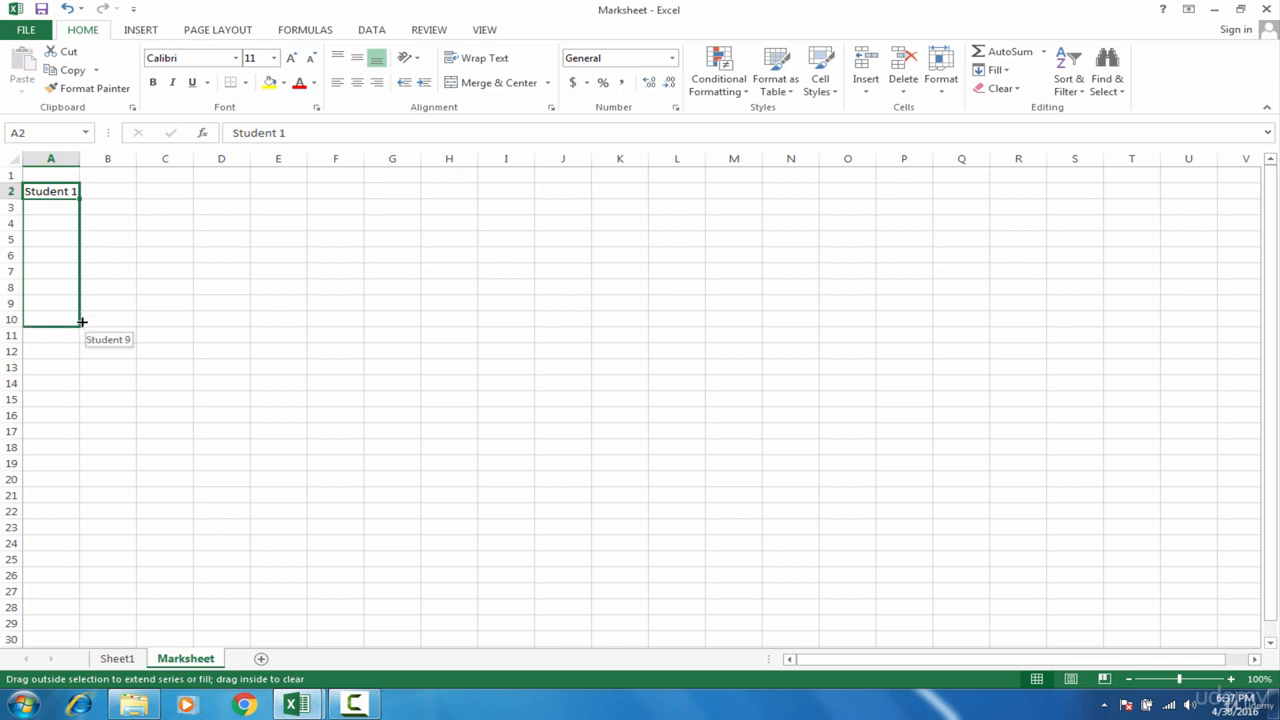
drag(82, 321, 87, 600)
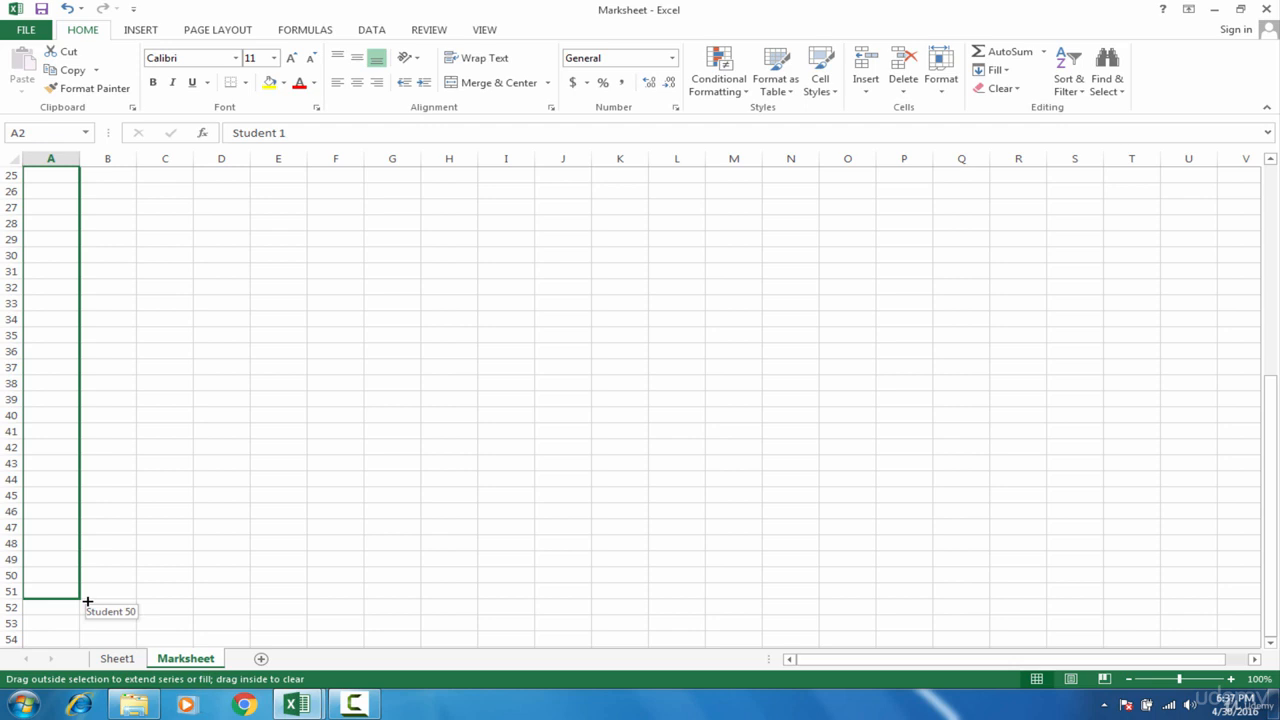
drag(87, 600, 87, 600)
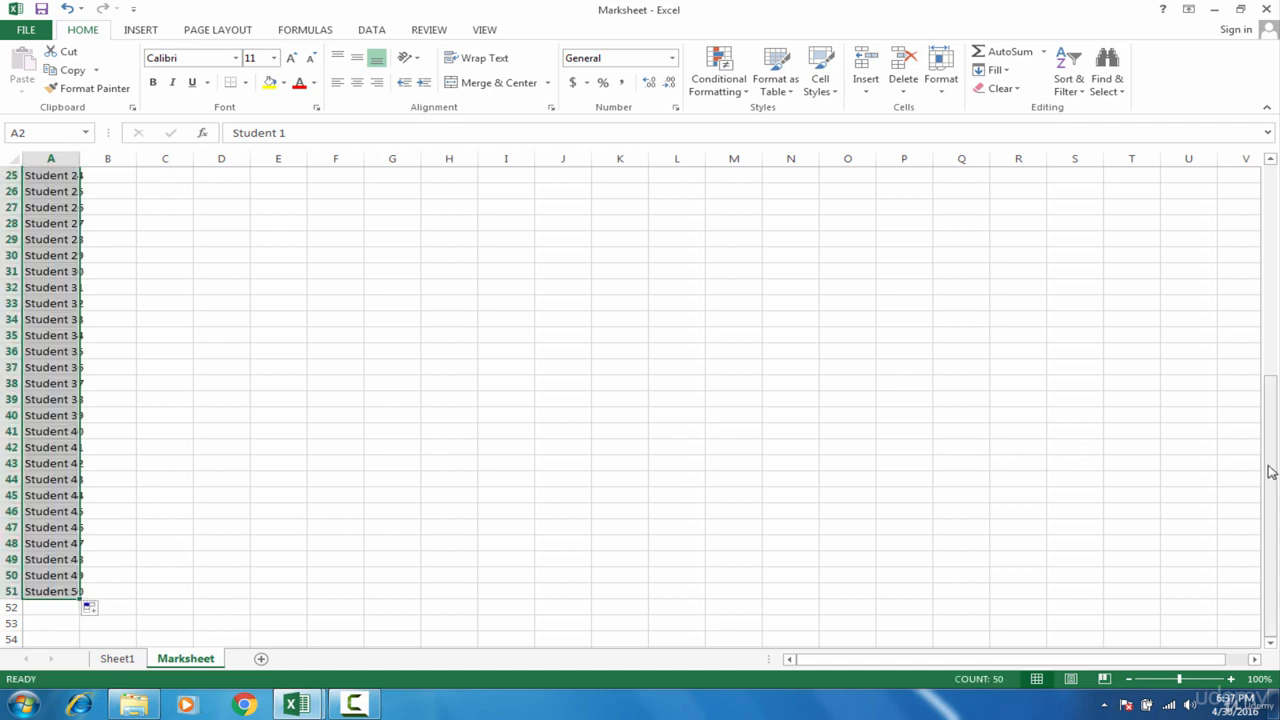
drag(1274, 446, 1278, 228)
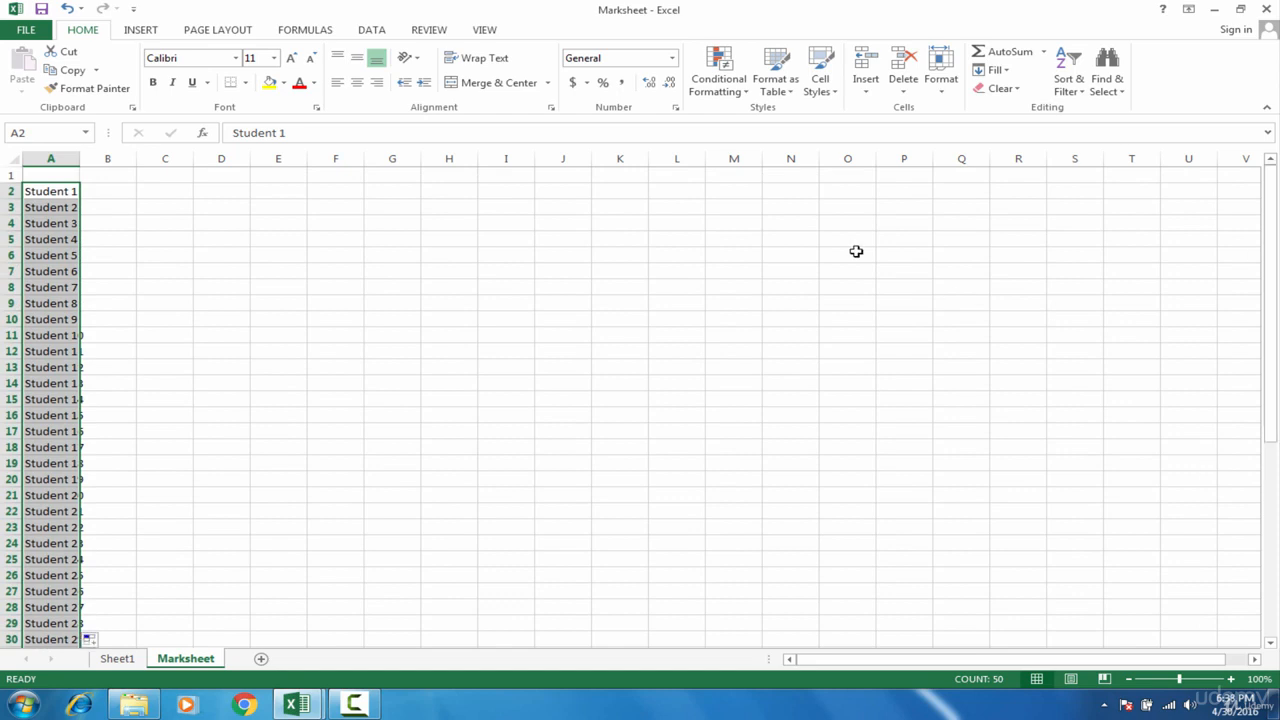
click(133, 229)
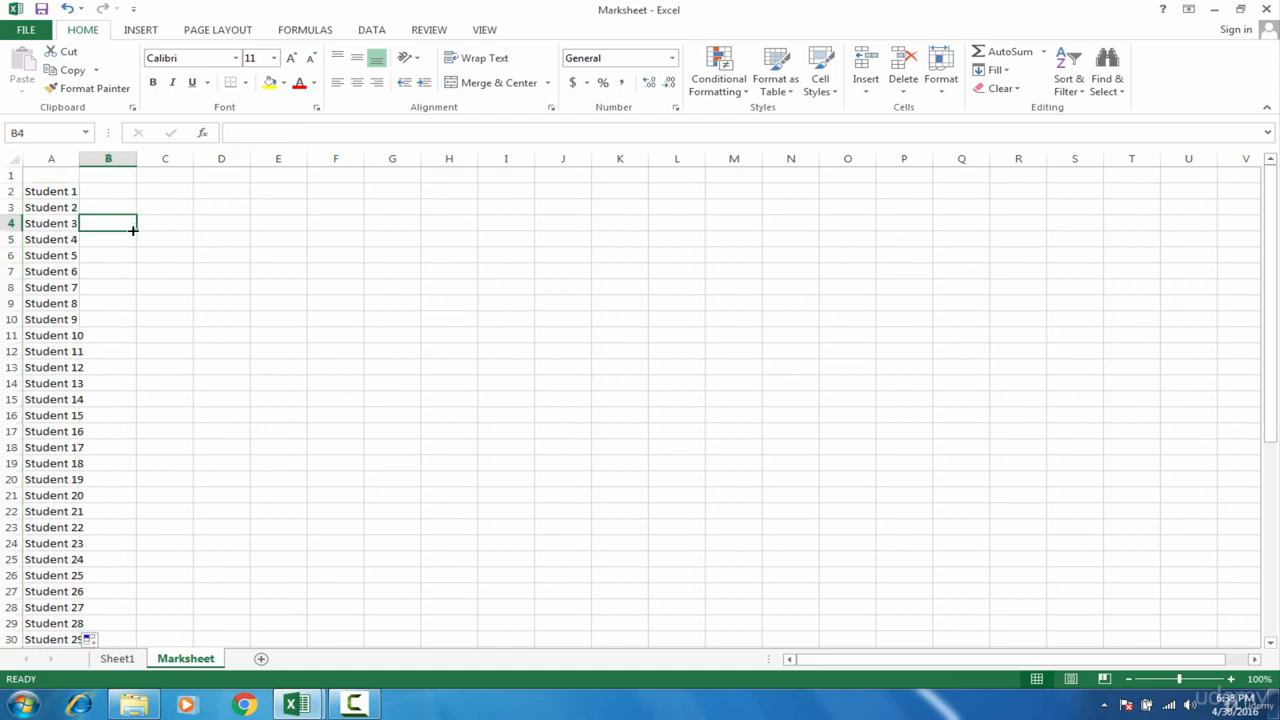
click(65, 194)
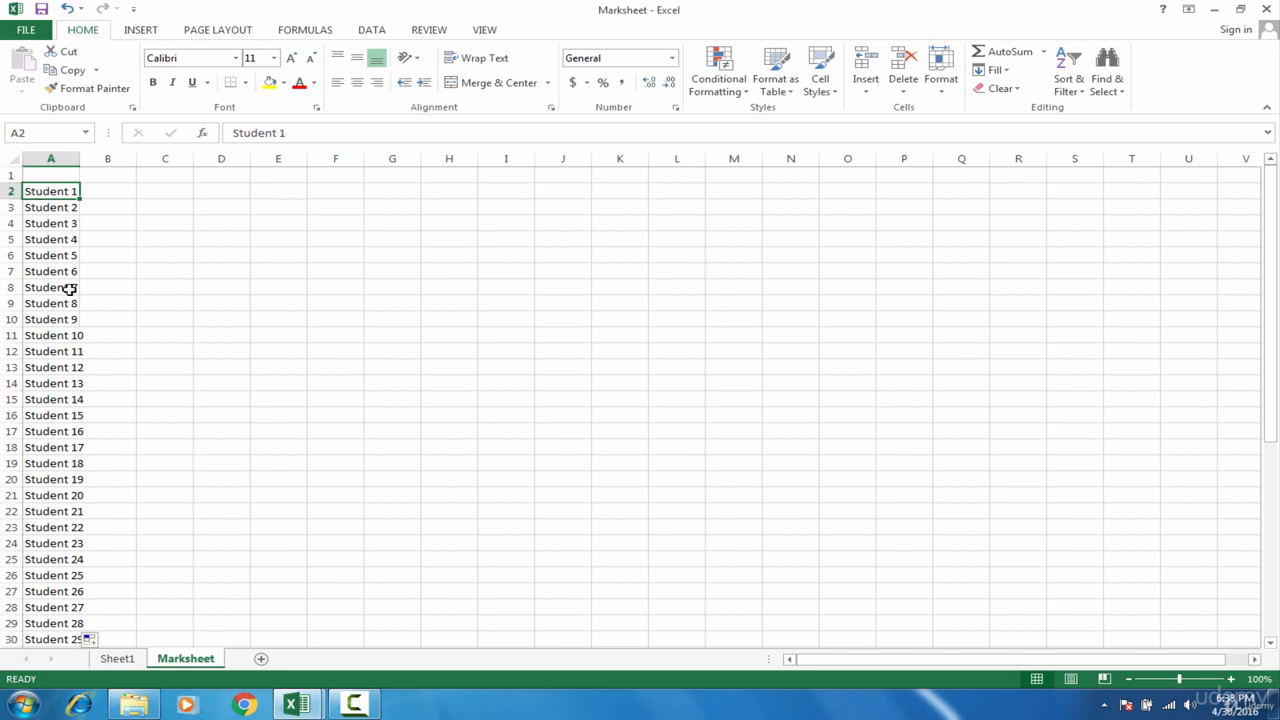
click(64, 335)
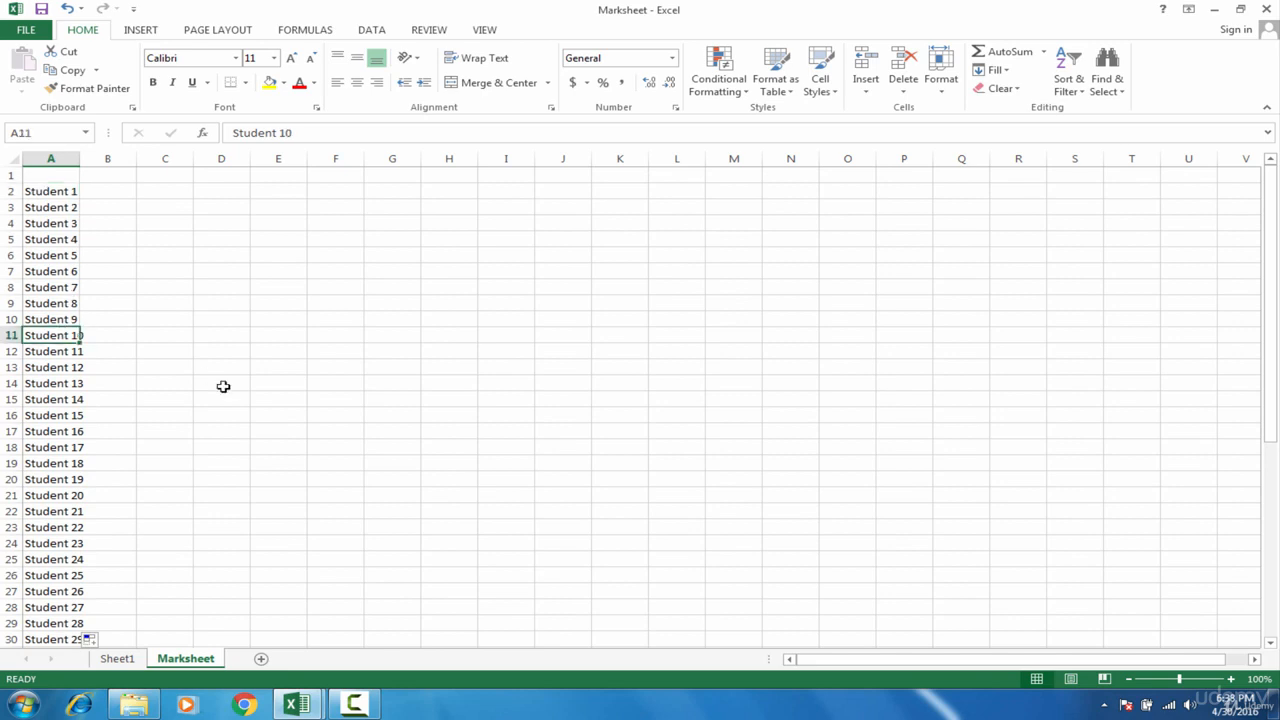
click(101, 350)
click(66, 338)
Step: Auto-fit the width of column A to the student labels
drag(79, 159, 79, 159)
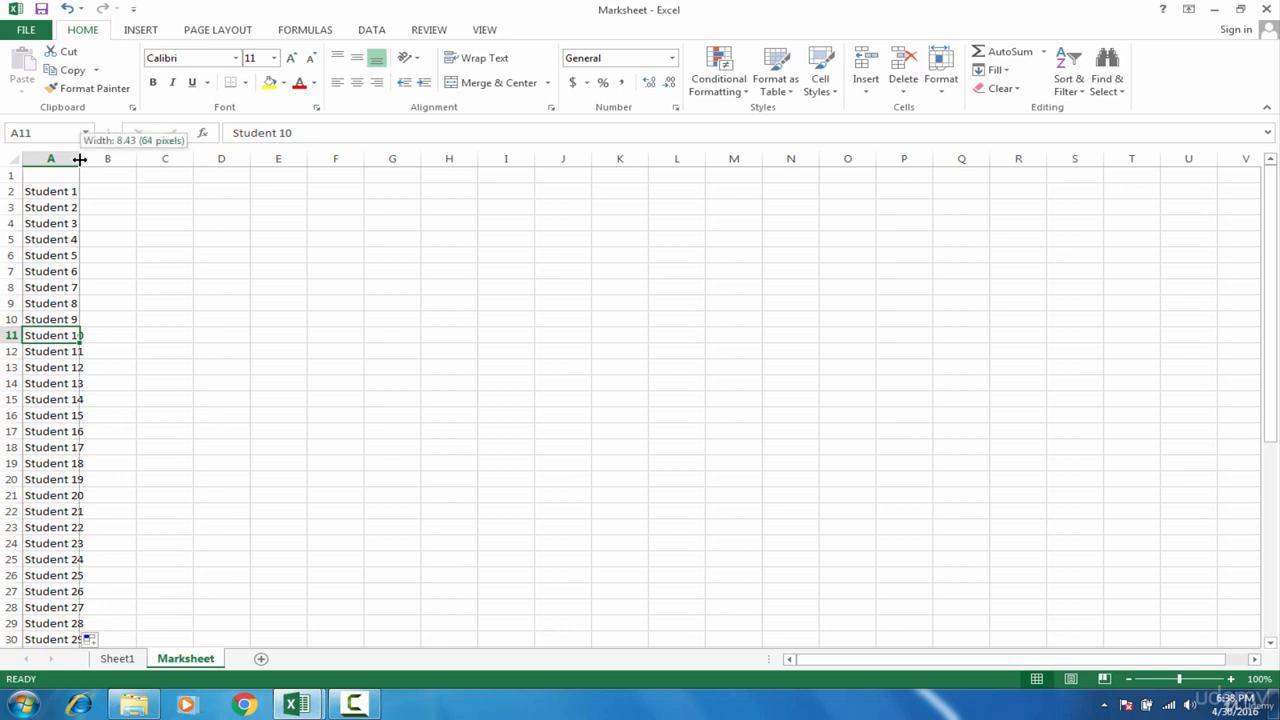
drag(79, 159, 58, 159)
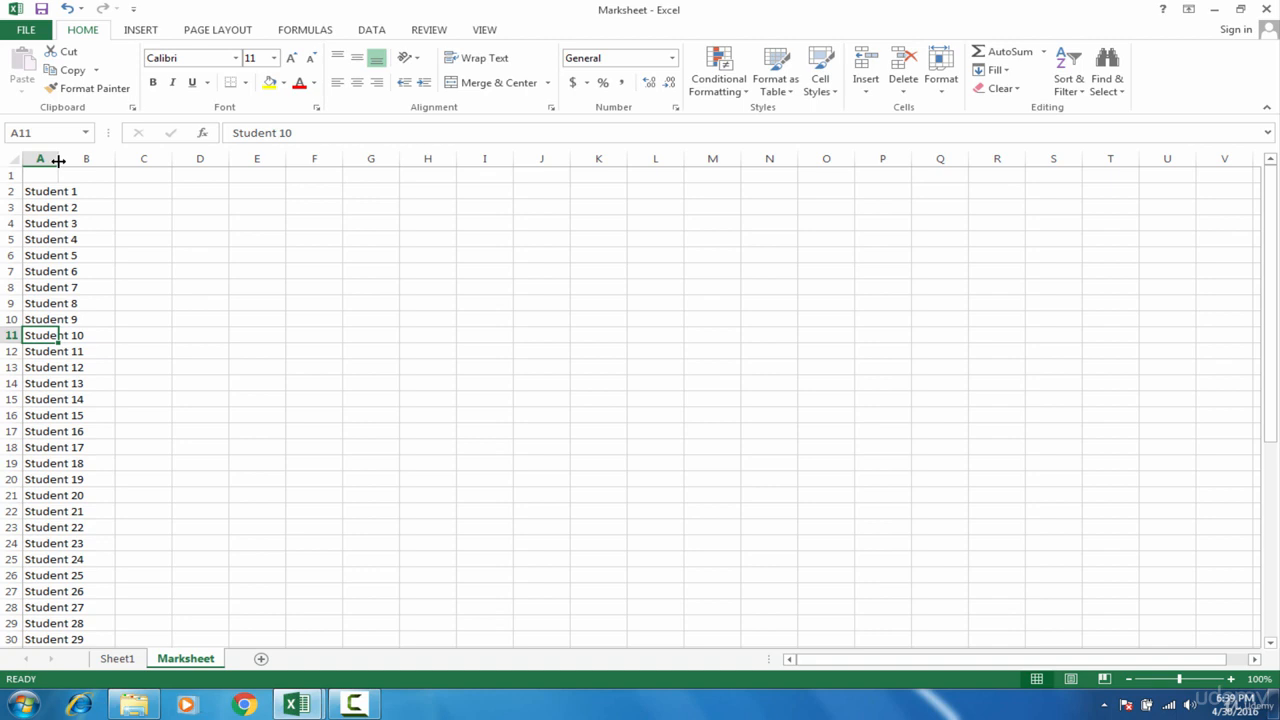
double_click(58, 160)
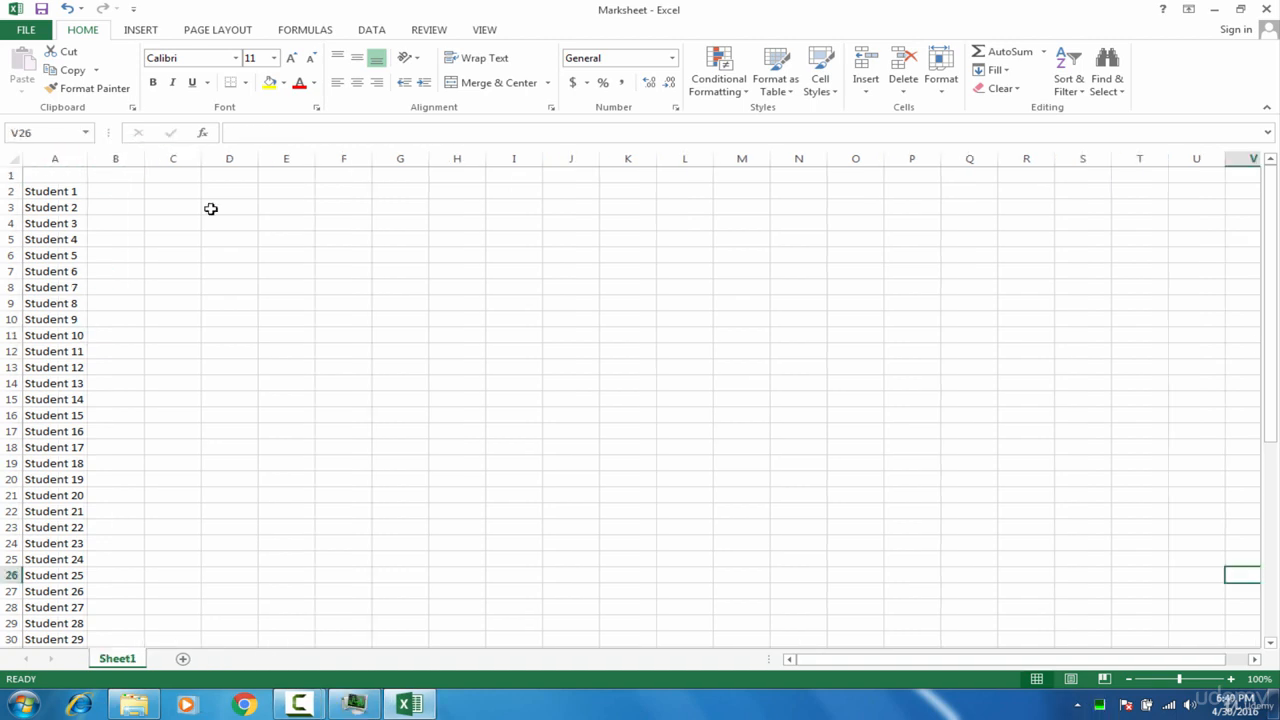
Step: Enter the subject headings English, Ecnomics and Business Math in cells B1, C1 and D1
click(117, 172)
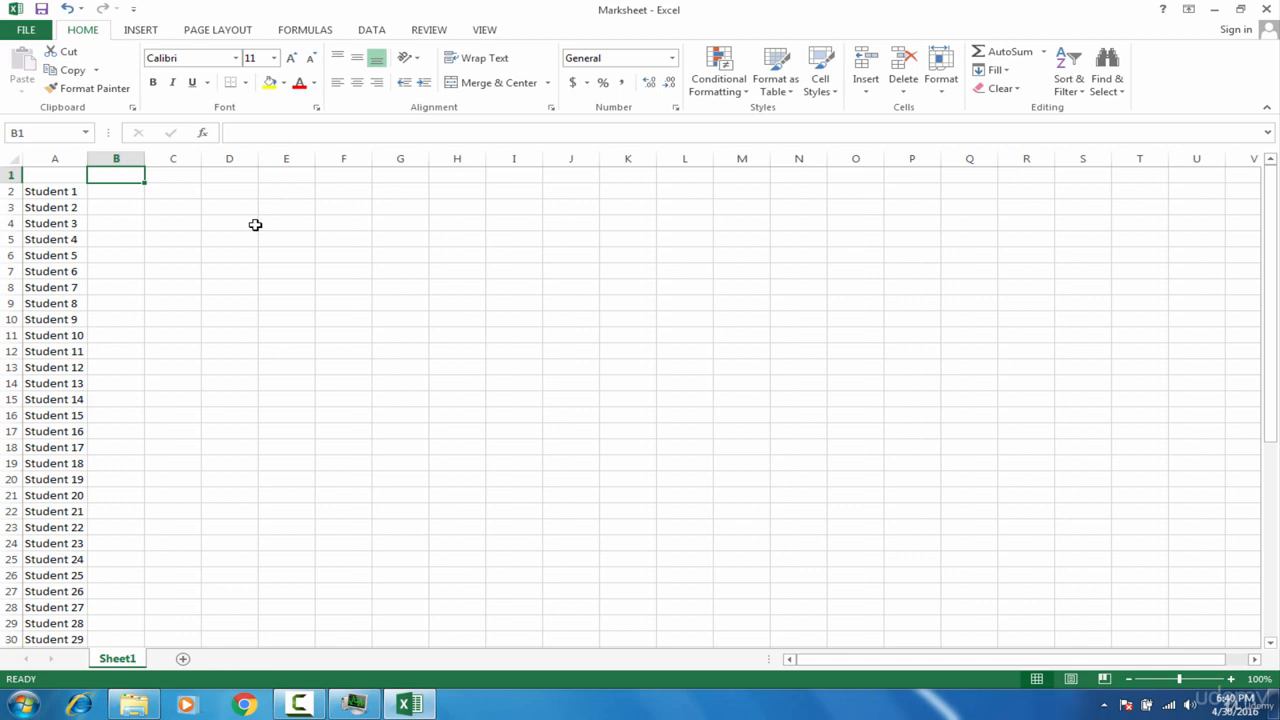
text(English)
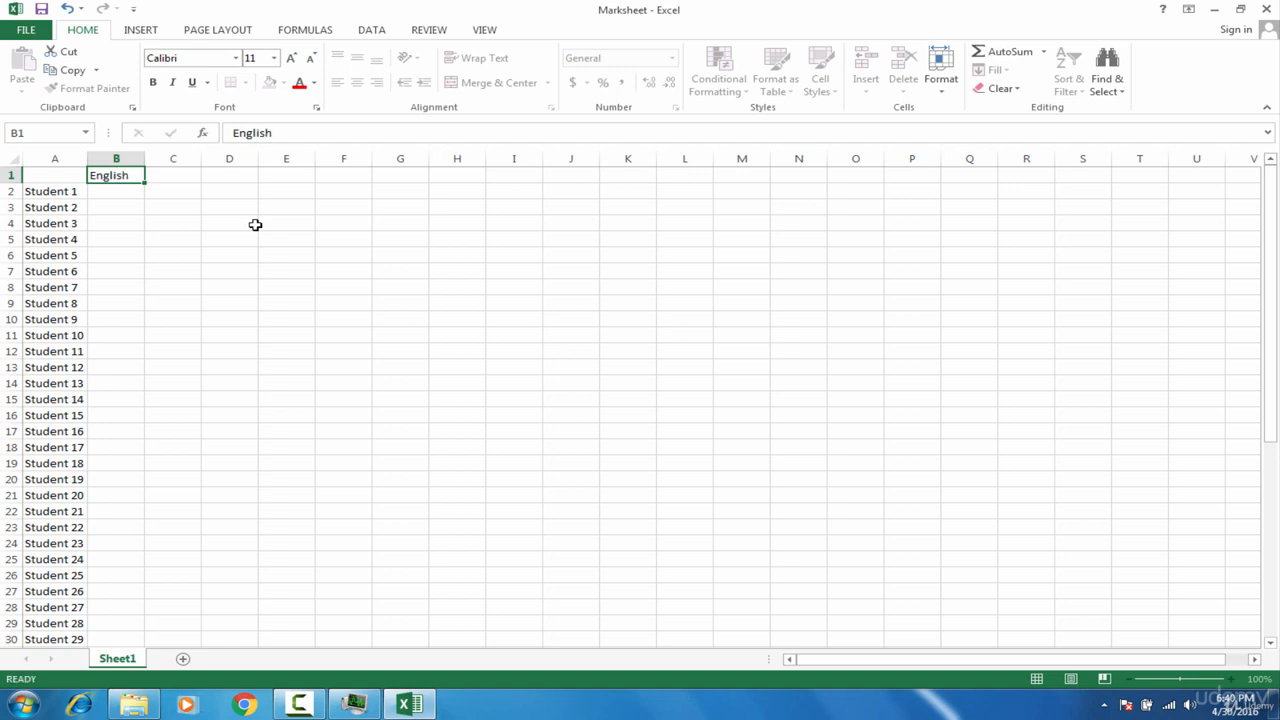
key(Tab)
text(Ecnomics)
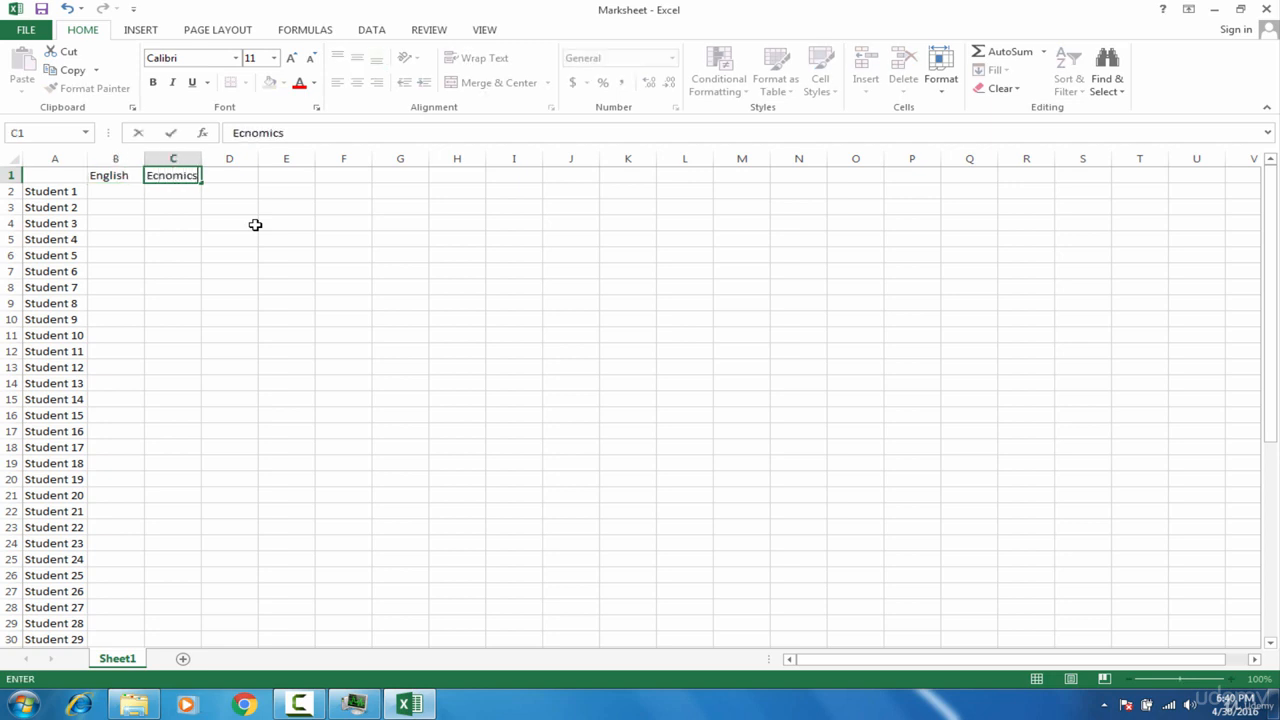
key(Tab)
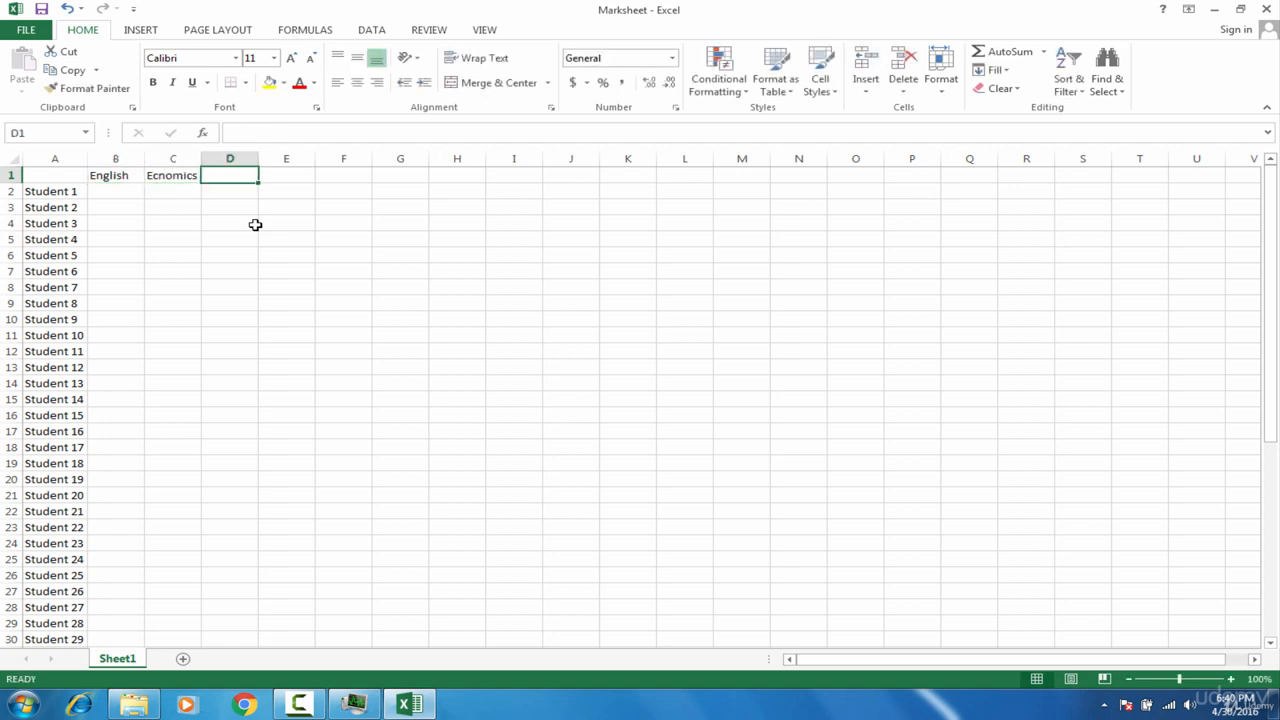
text(Busines)
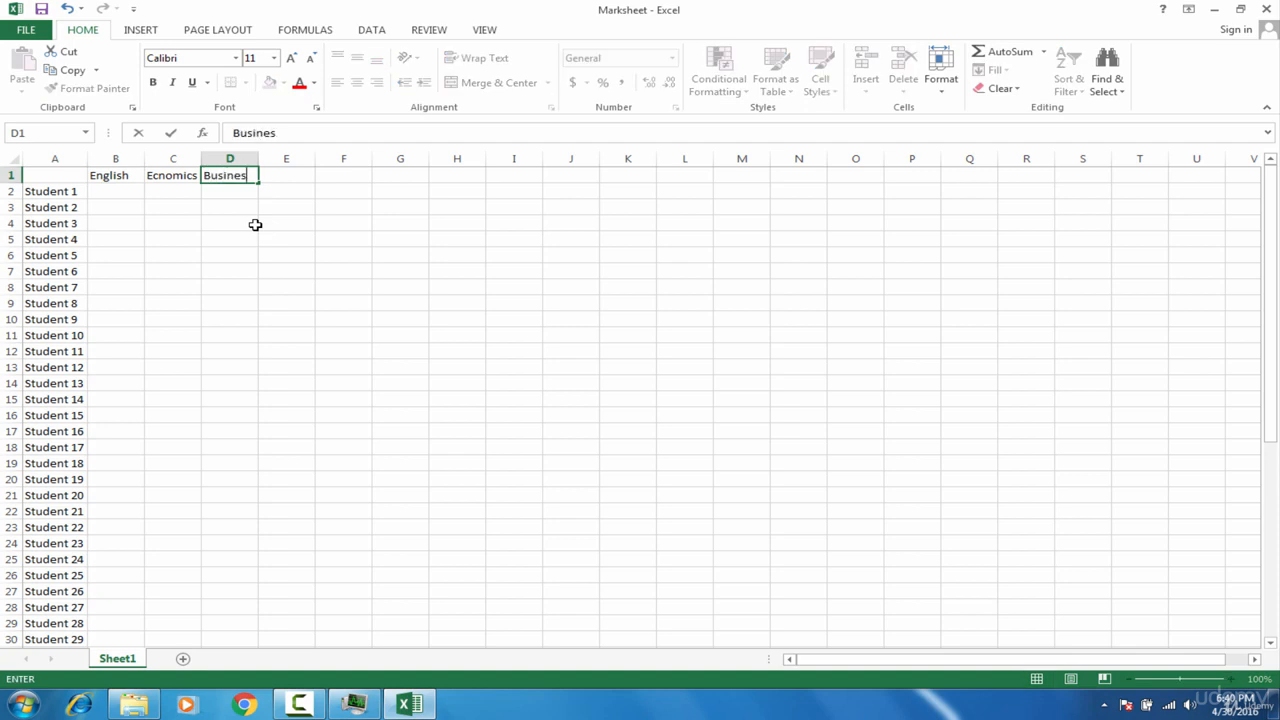
text(s Math)
key(Tab)
Step: Enter the subject headings Accounting in cell E1 and Finance in cell F1
click(242, 175)
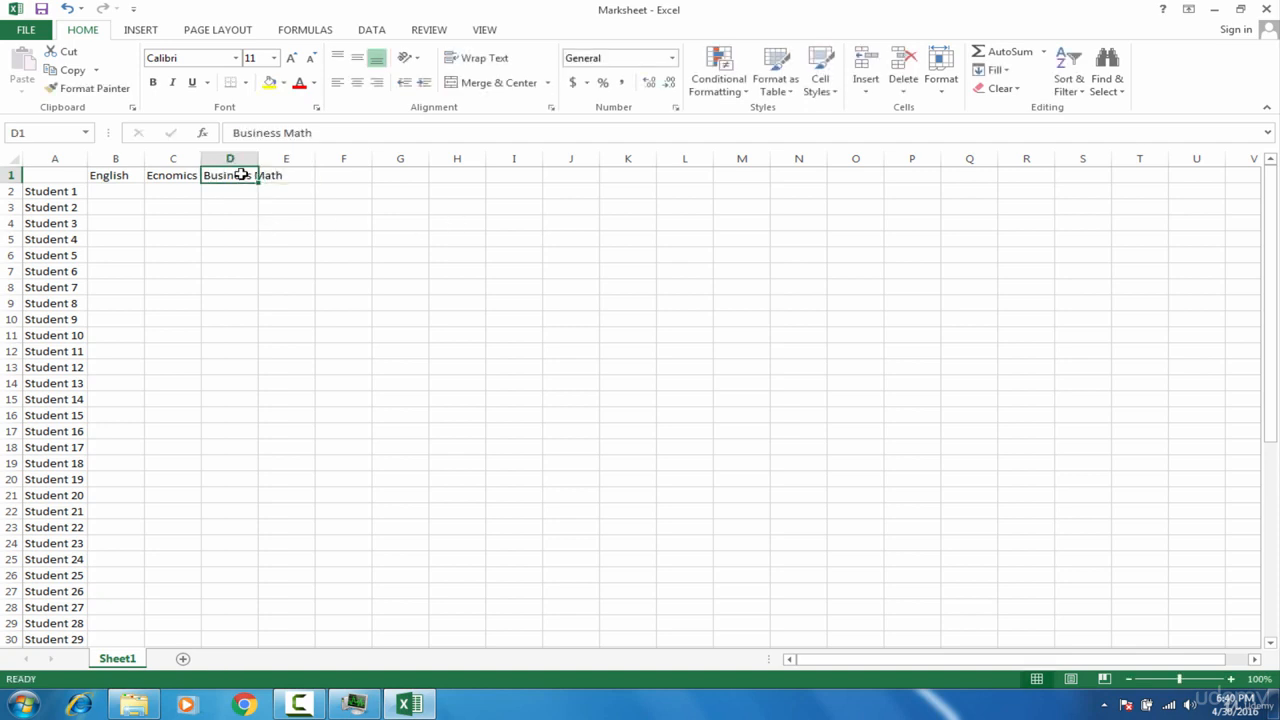
click(268, 175)
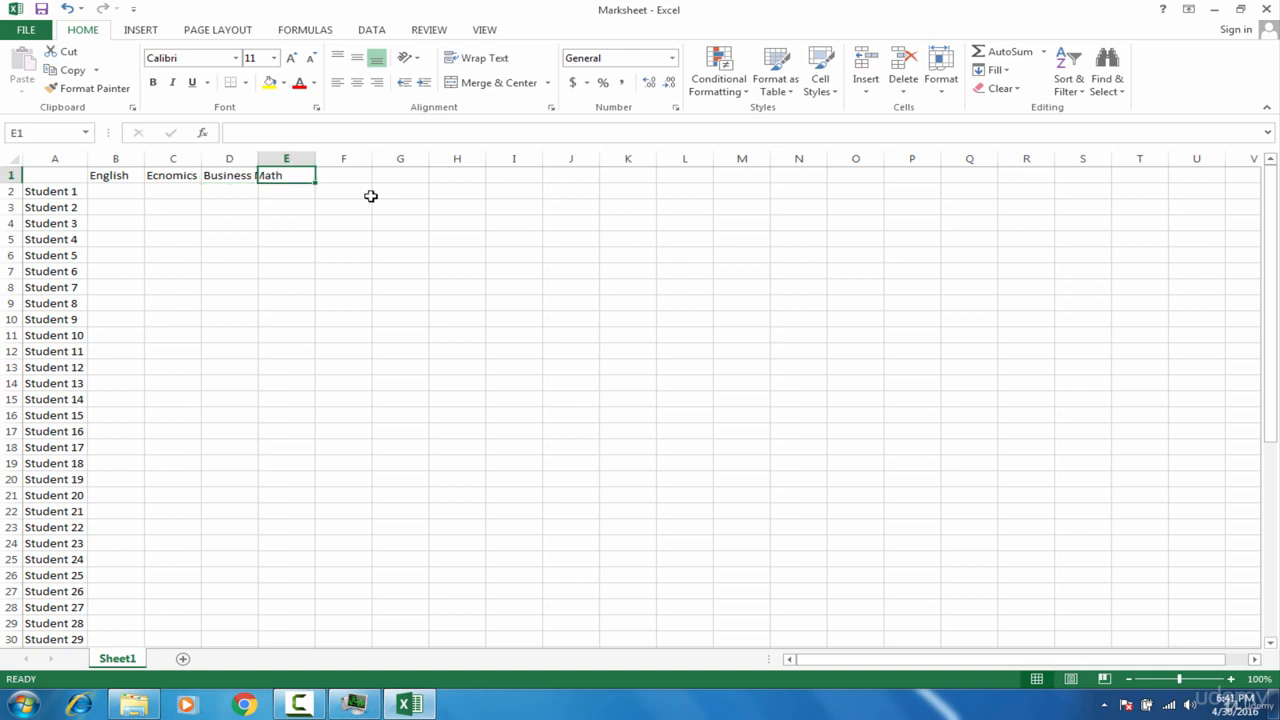
text(Accounting)
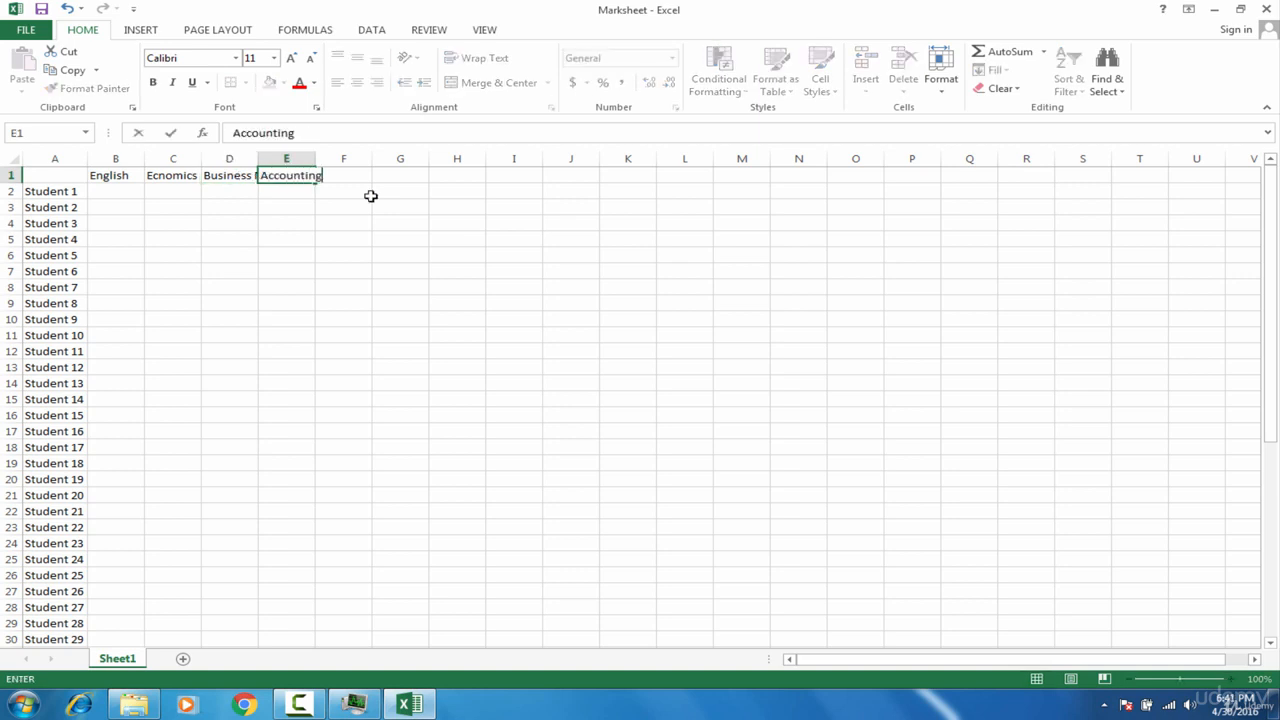
key(Tab)
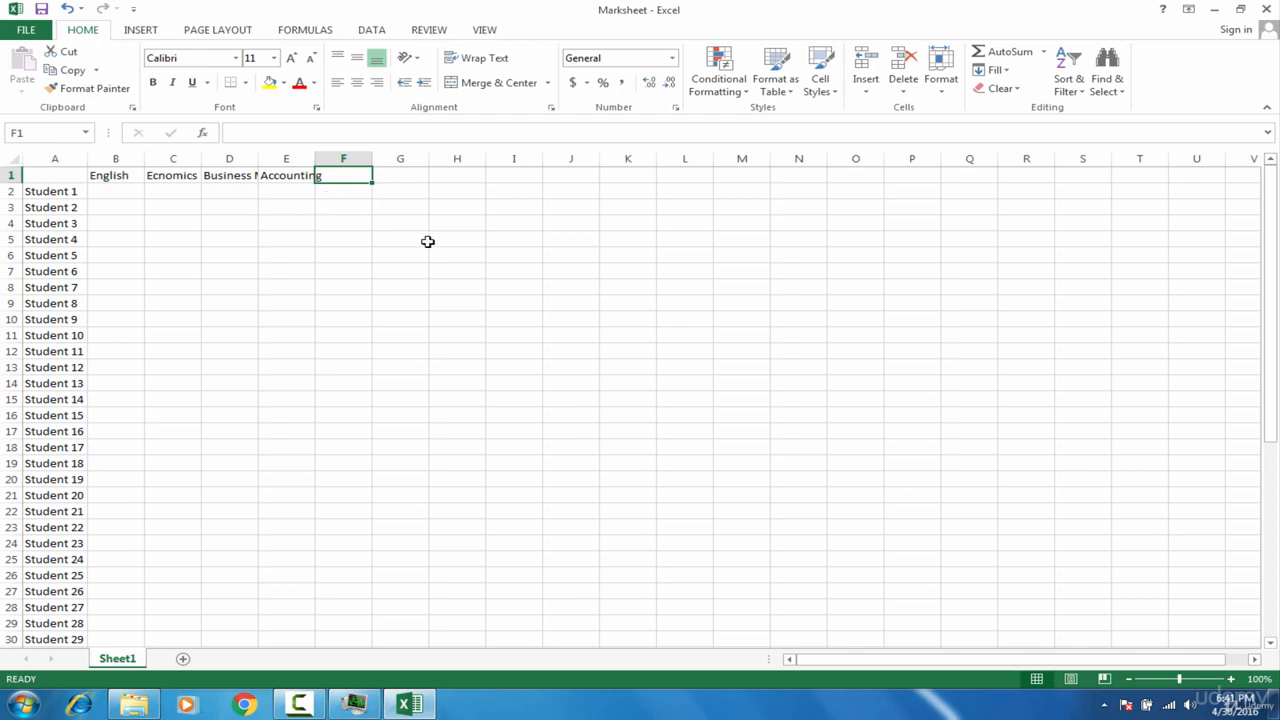
text(Fi)
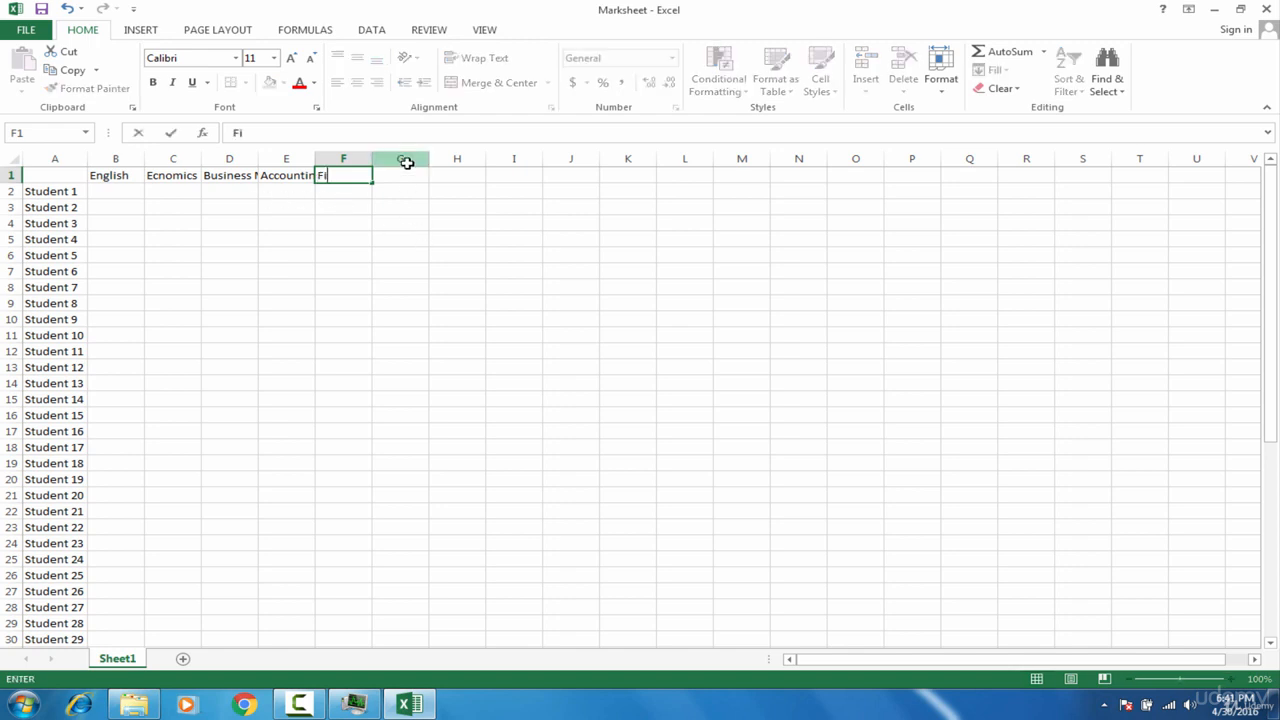
text(nance)
key(Return)
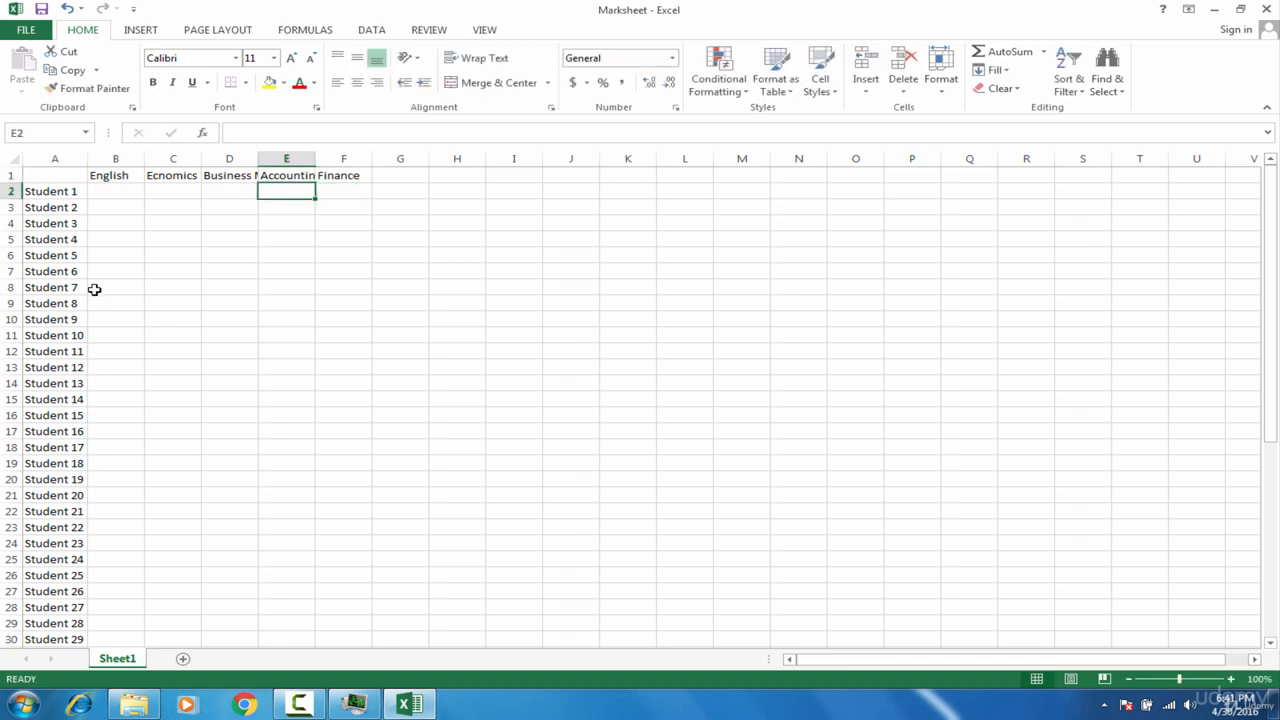
Step: Auto-fit the widths of columns B through F to their subject headings
click(118, 159)
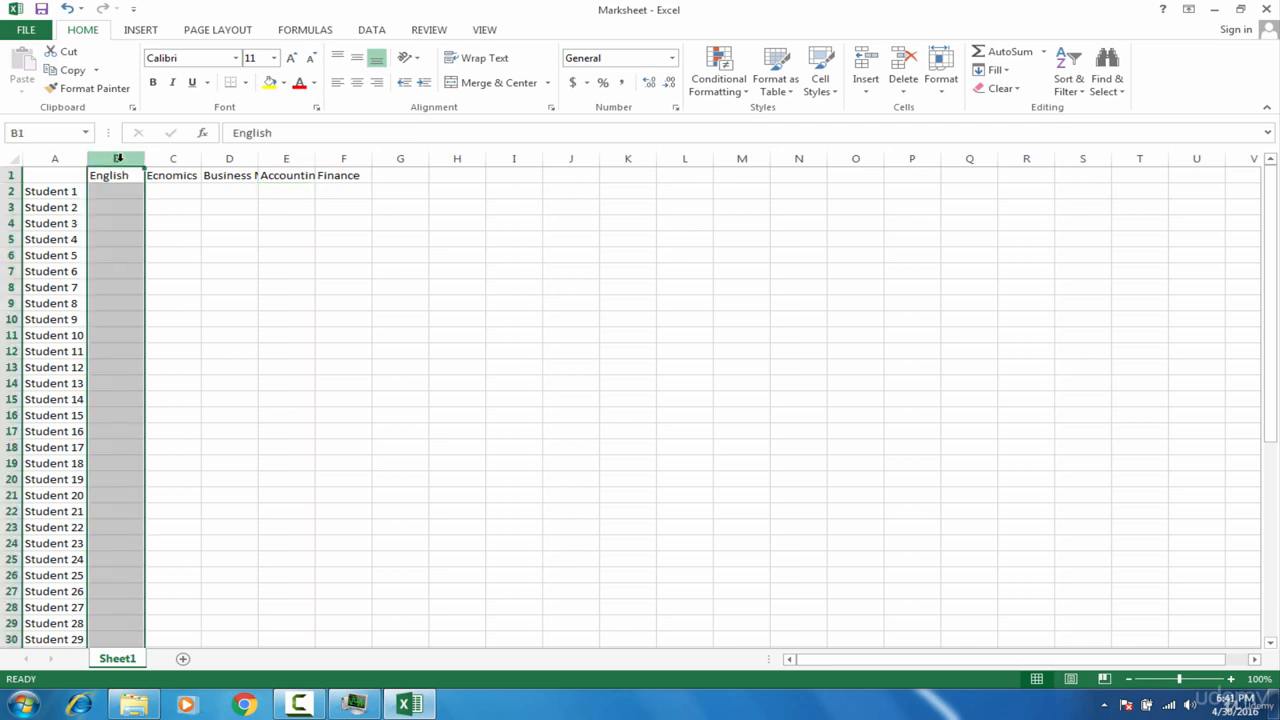
drag(118, 158, 328, 157)
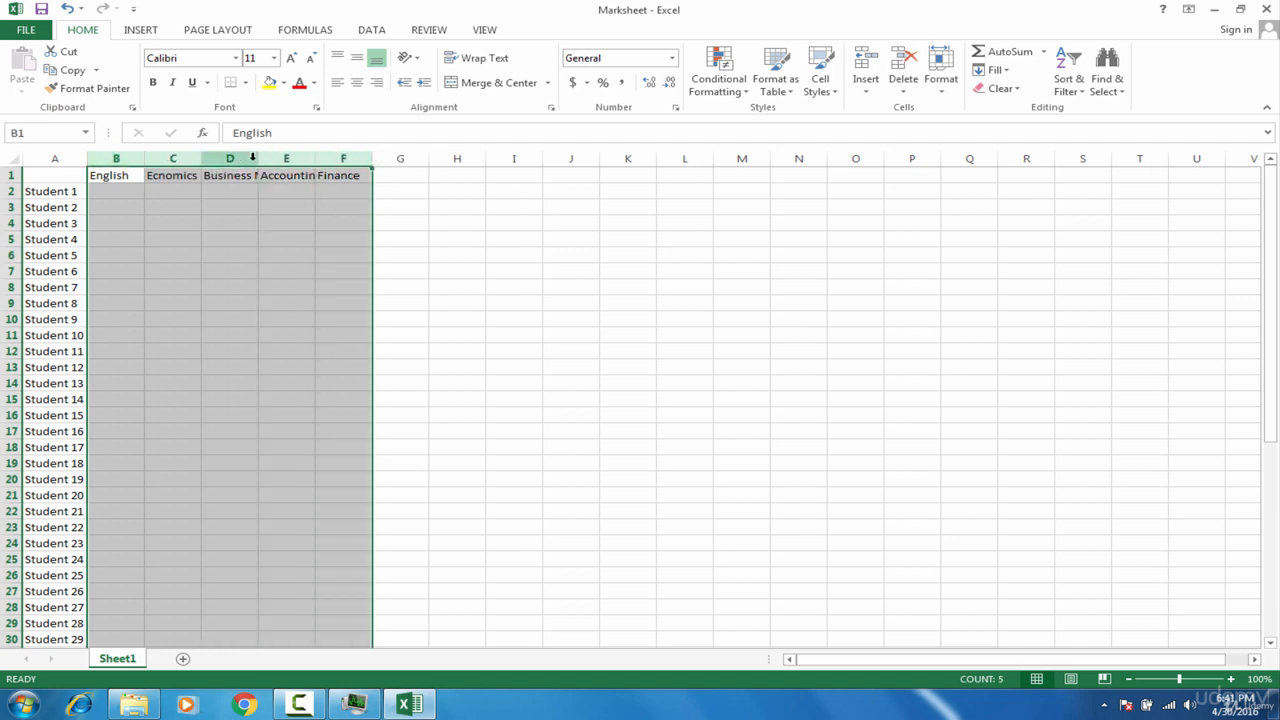
double_click(144, 160)
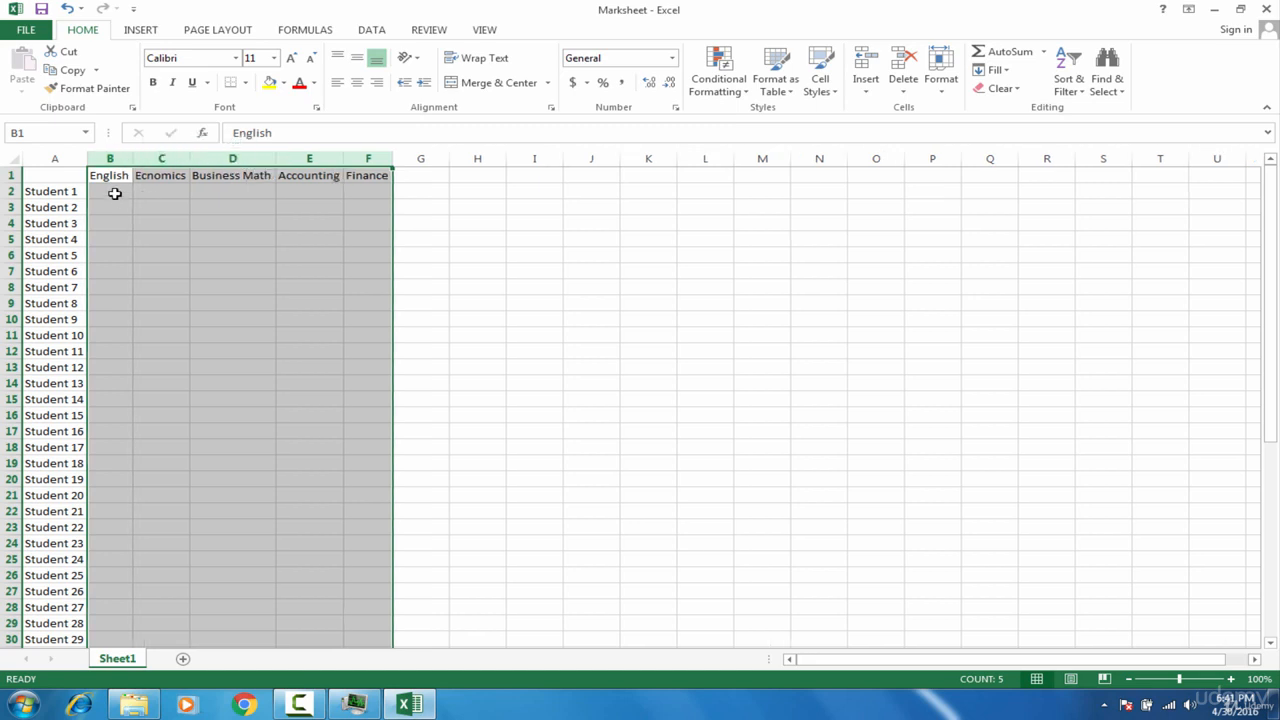
click(115, 193)
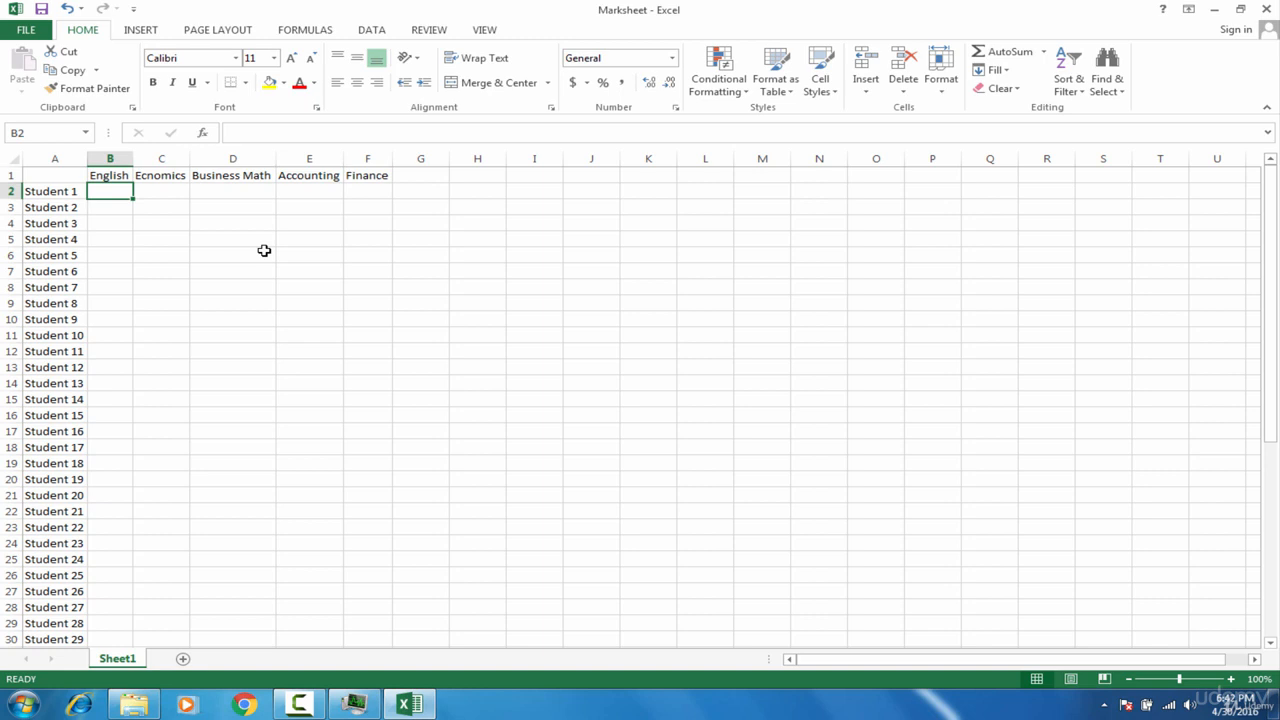
click(179, 195)
click(221, 188)
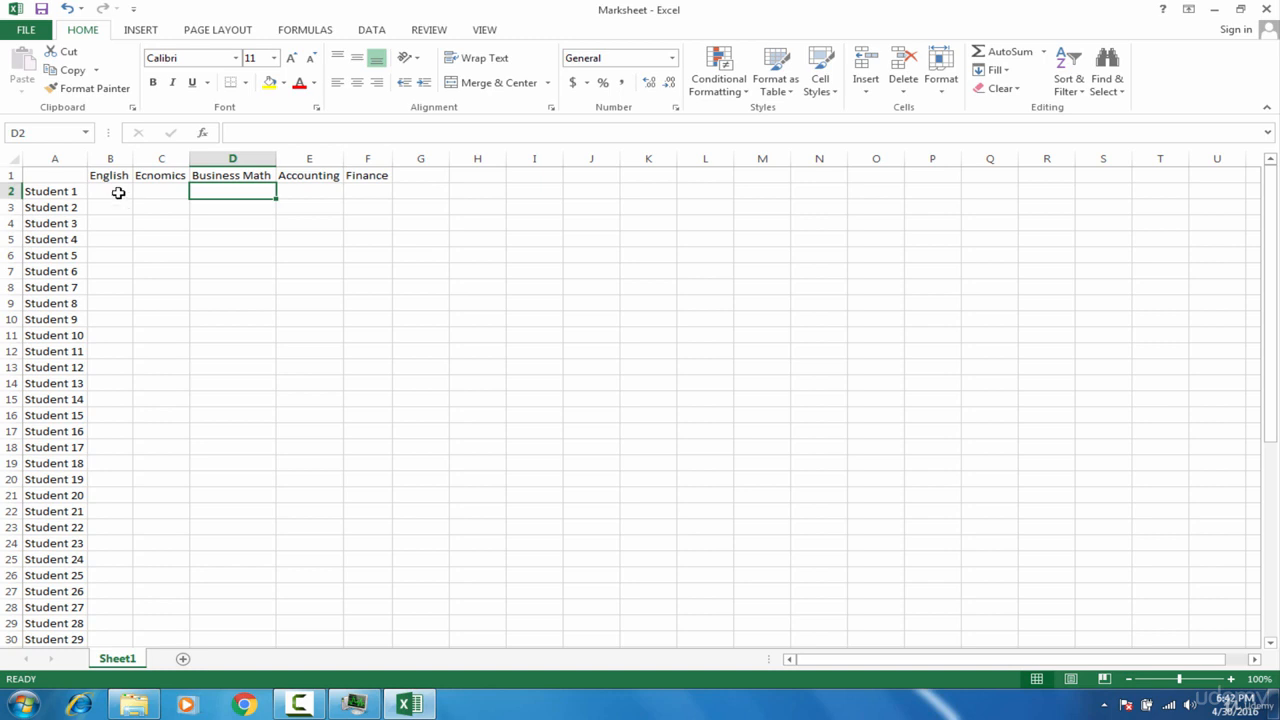
click(118, 192)
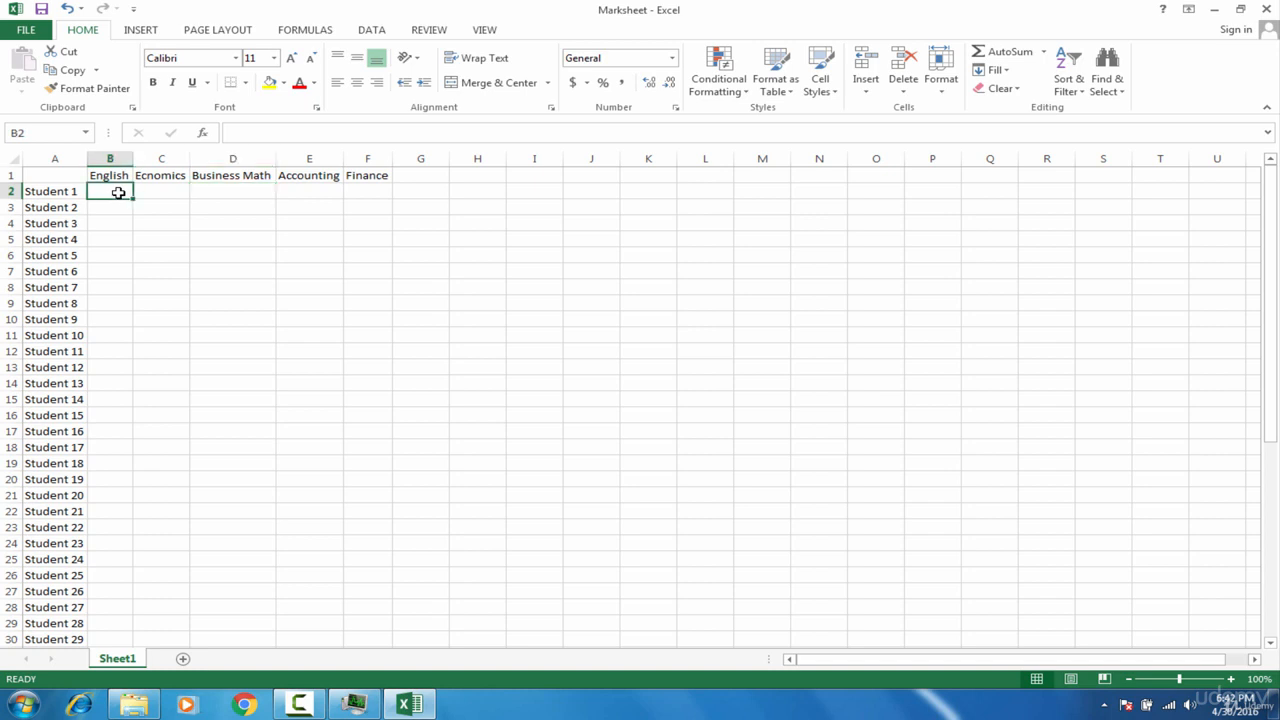